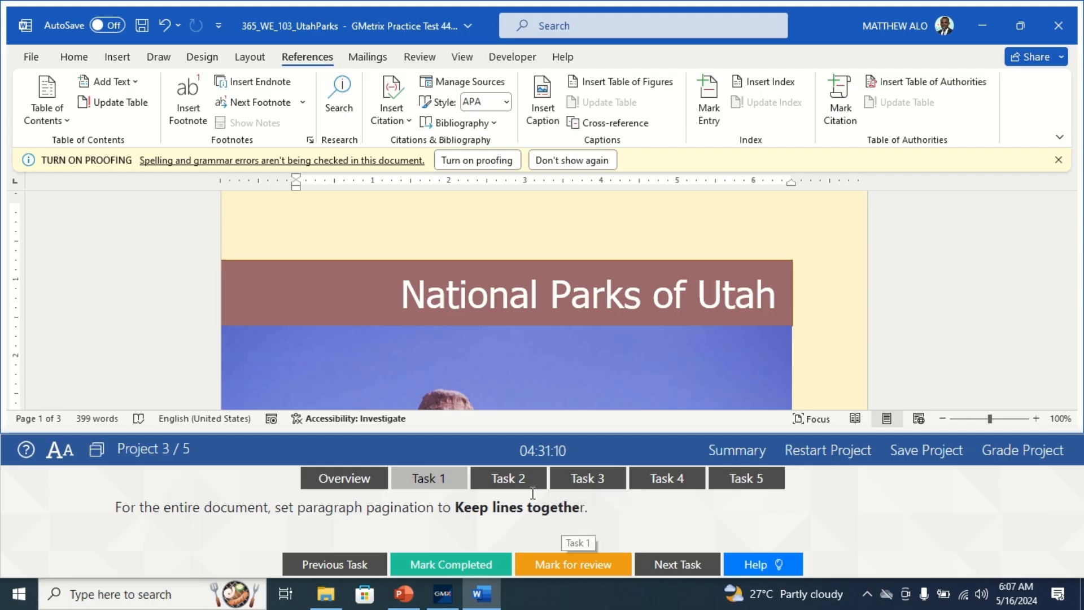
- Enable Keep lines together in the paragraph pagination settings and mark Task 1 completed
left_click(82, 57)
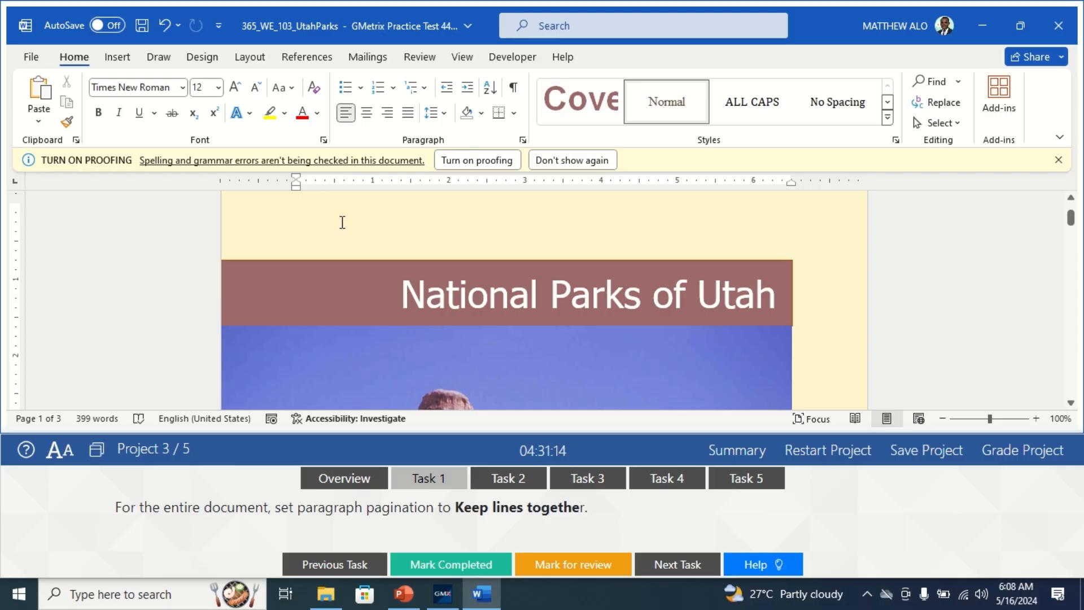
left_click(523, 141)
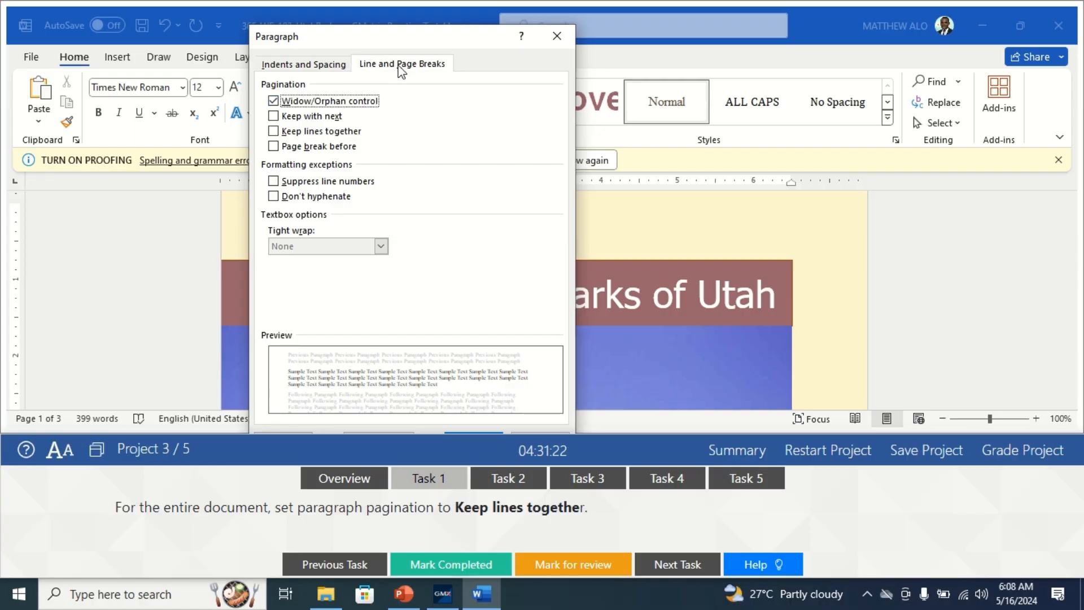
left_click(274, 133)
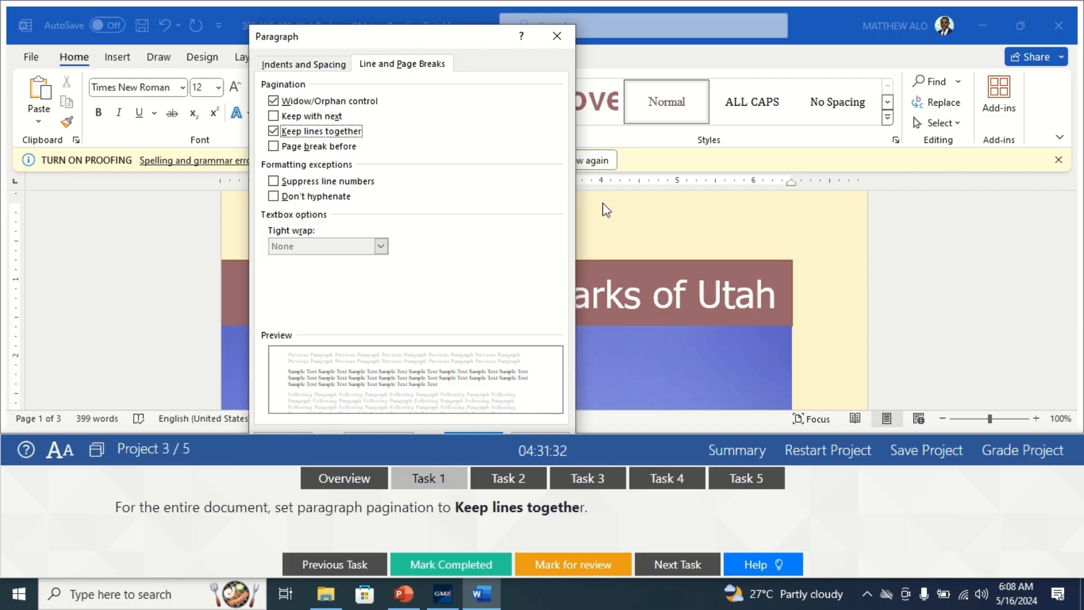
key("Return")
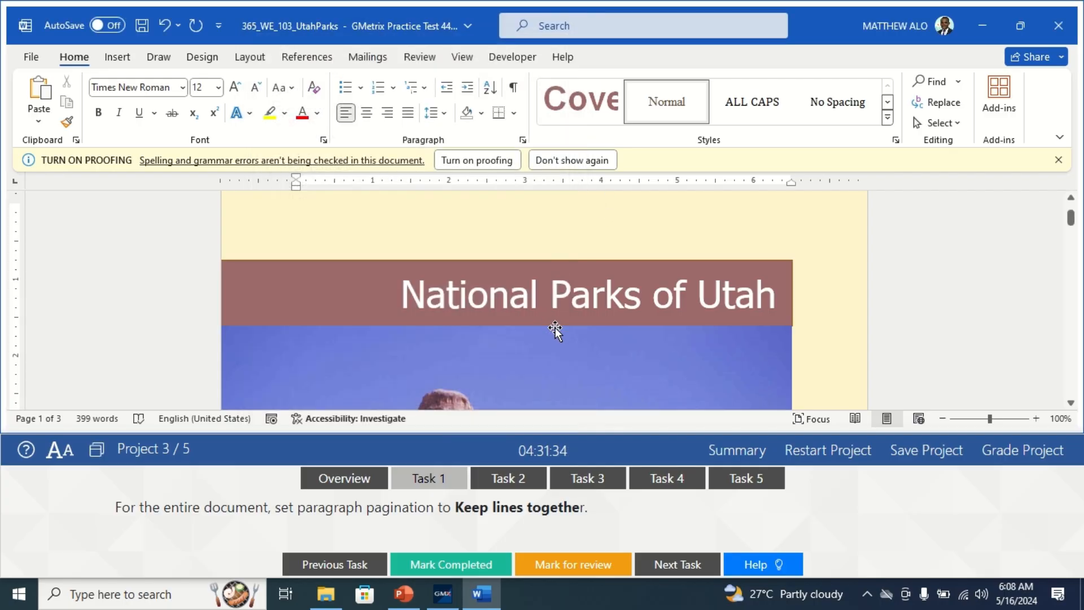
left_click(437, 573)
- Go to Task 2 and modify the Intense Emphasis style, setting its font size to 11 point
left_click(515, 481)
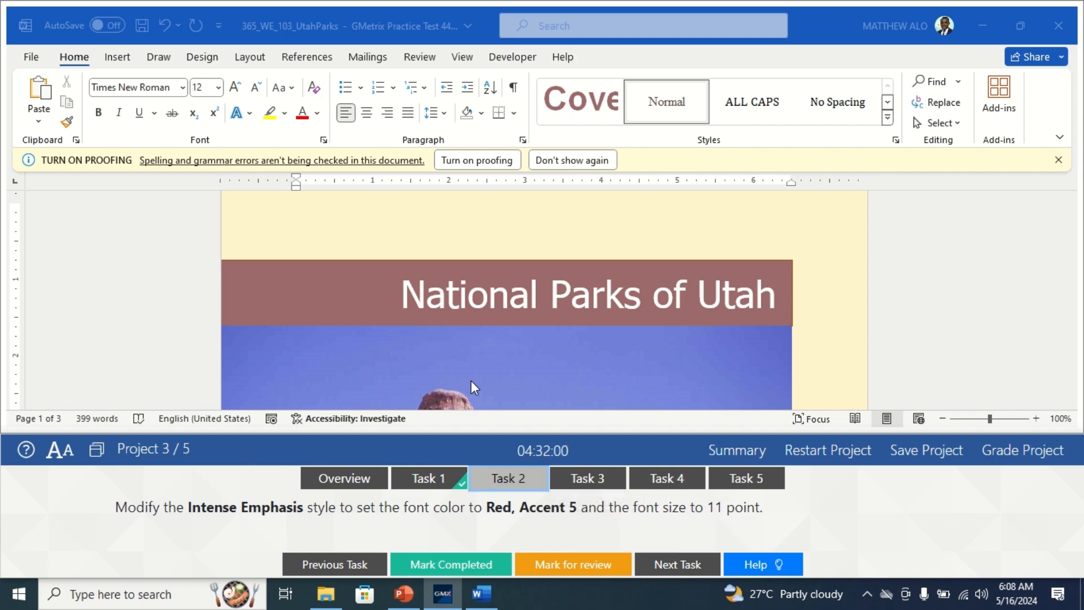
left_click(887, 127)
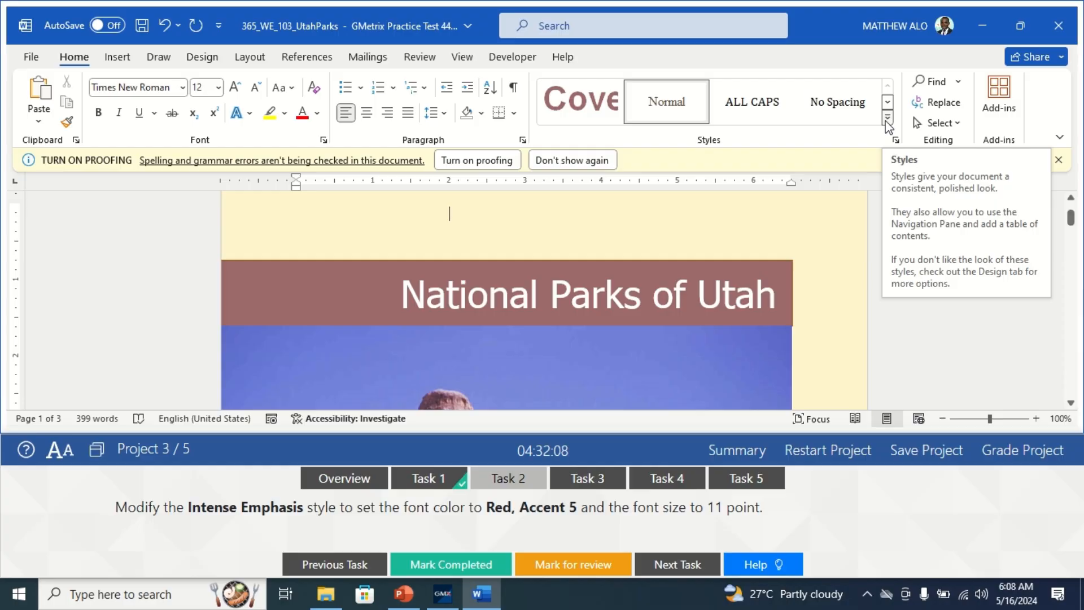
left_click(887, 119)
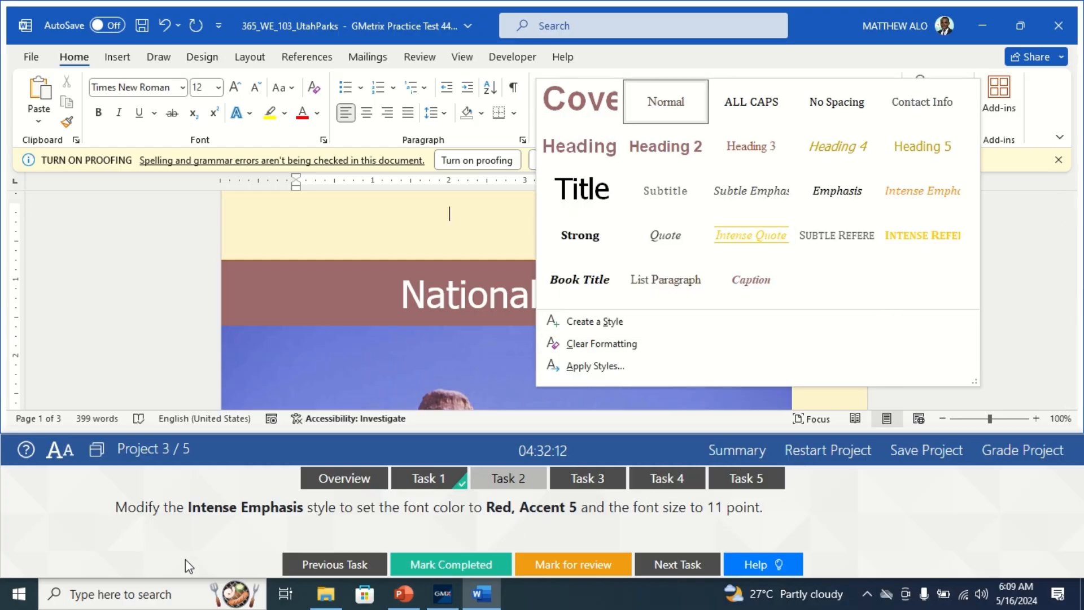
right_click(931, 199)
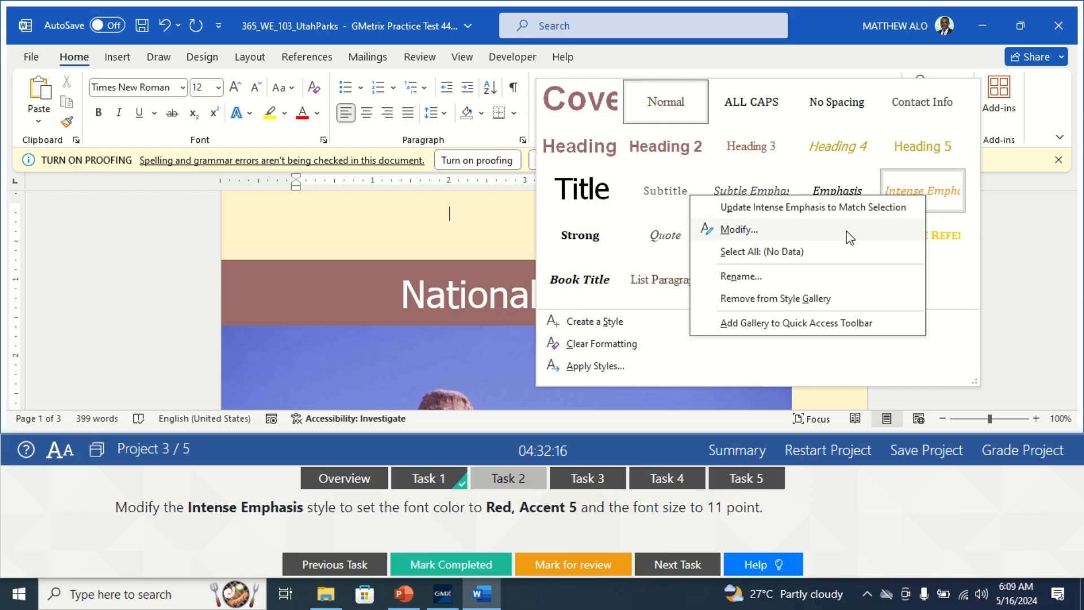
left_click(765, 236)
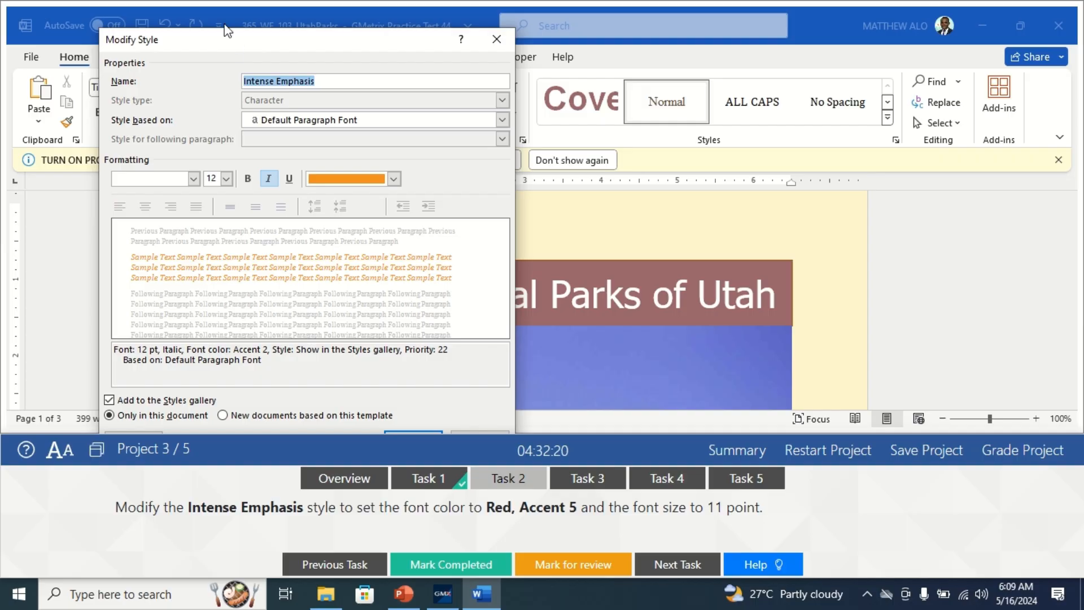
left_click_drag(225, 32, 215, 13)
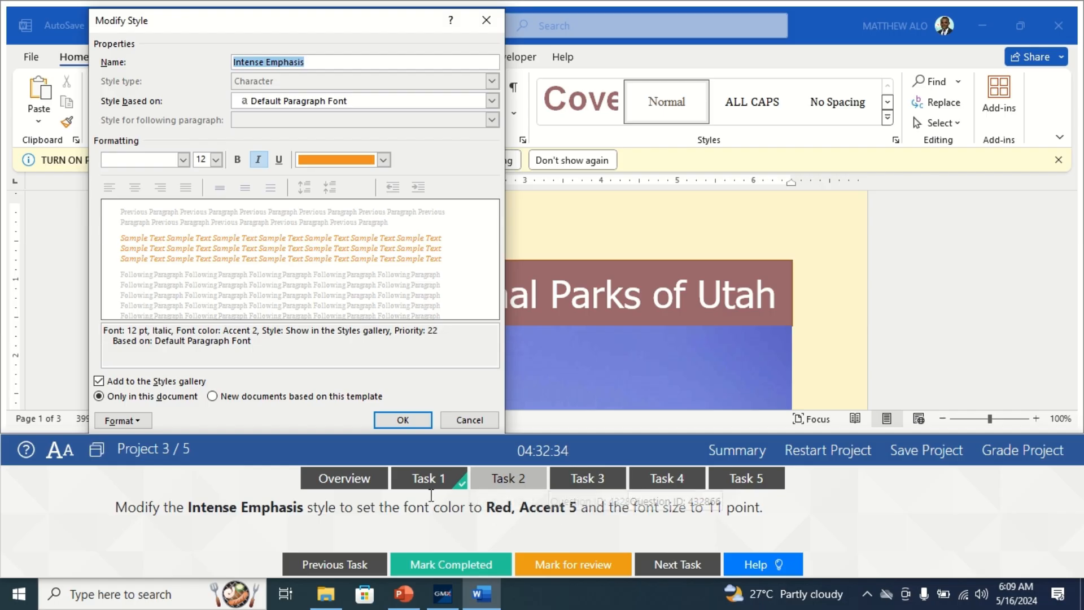
left_click(216, 160)
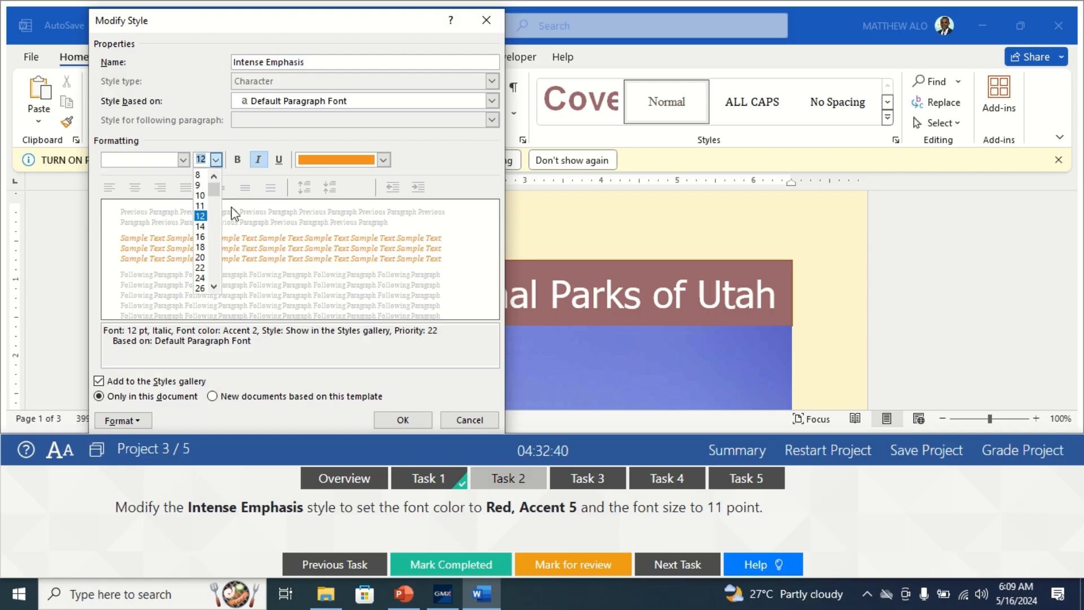
left_click(201, 205)
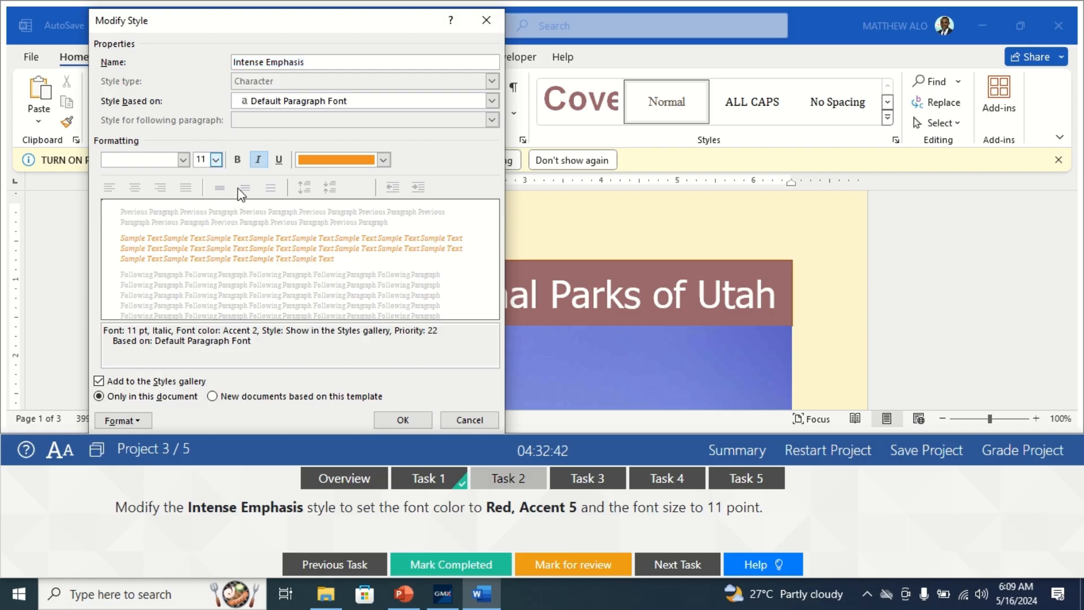
- Set the Intense Emphasis style's font color to Red, Accent 5, apply the style change and mark Task 2 completed
left_click(381, 161)
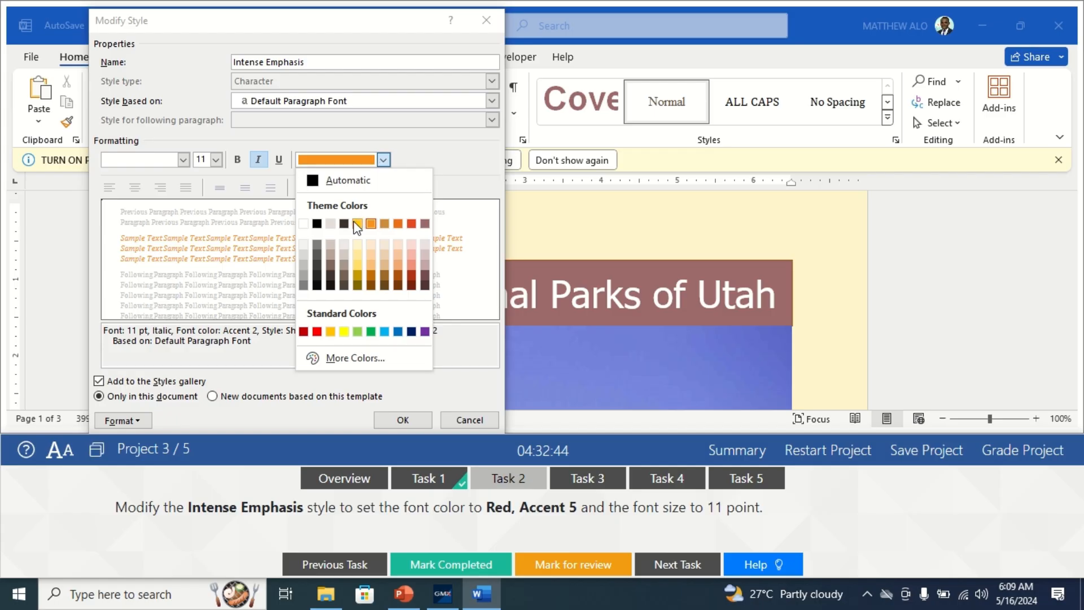
left_click(411, 224)
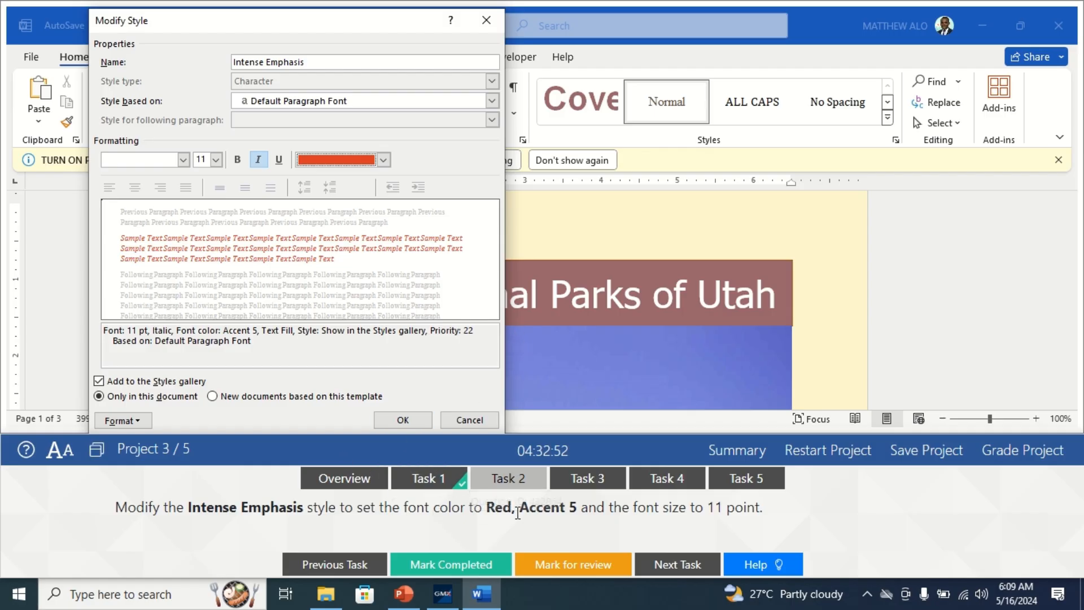
left_click(402, 420)
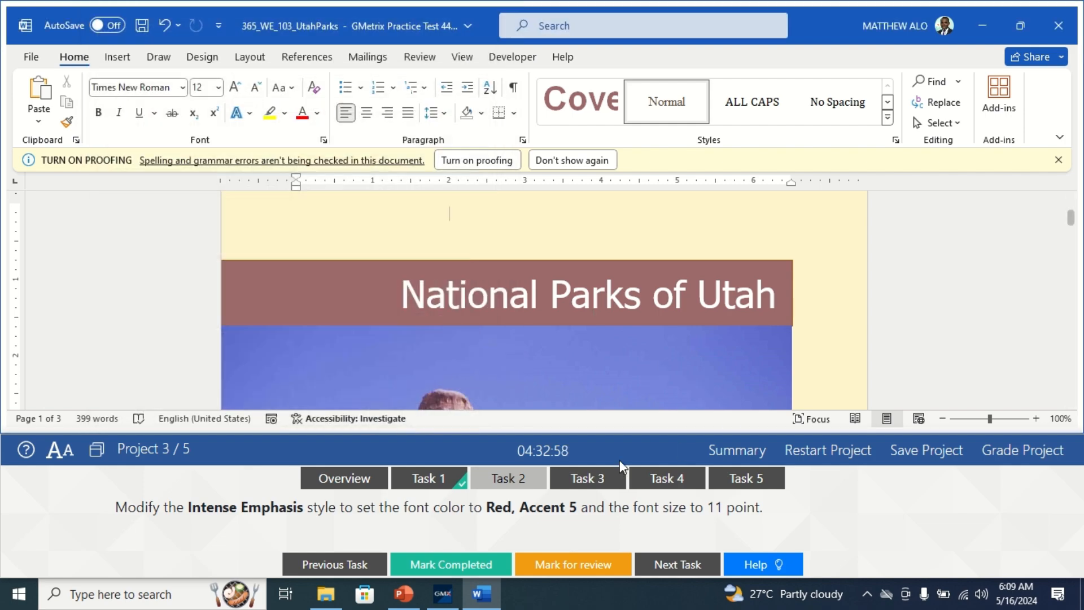
left_click(443, 565)
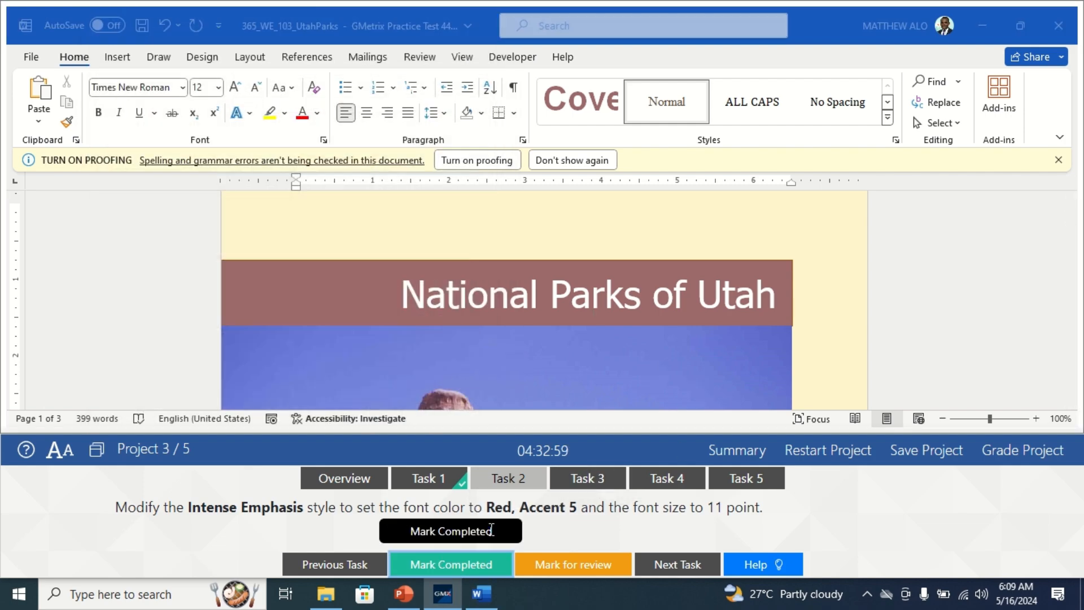
- Go to Task 3 and start a new paragraph directly beneath the Index heading on page 3
left_click(585, 479)
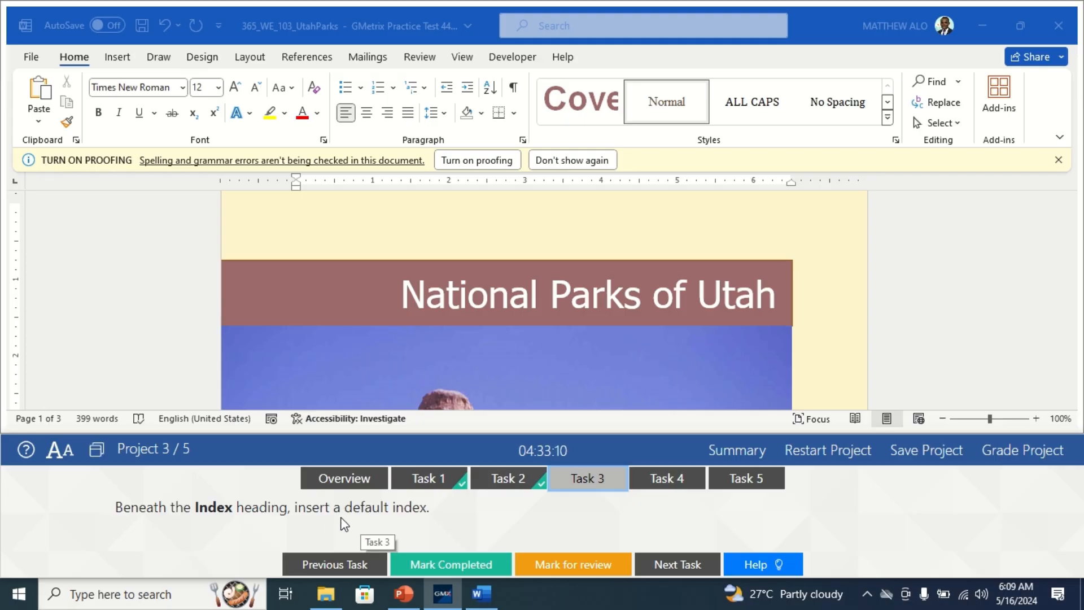
scroll(619, 397, "down", 15)
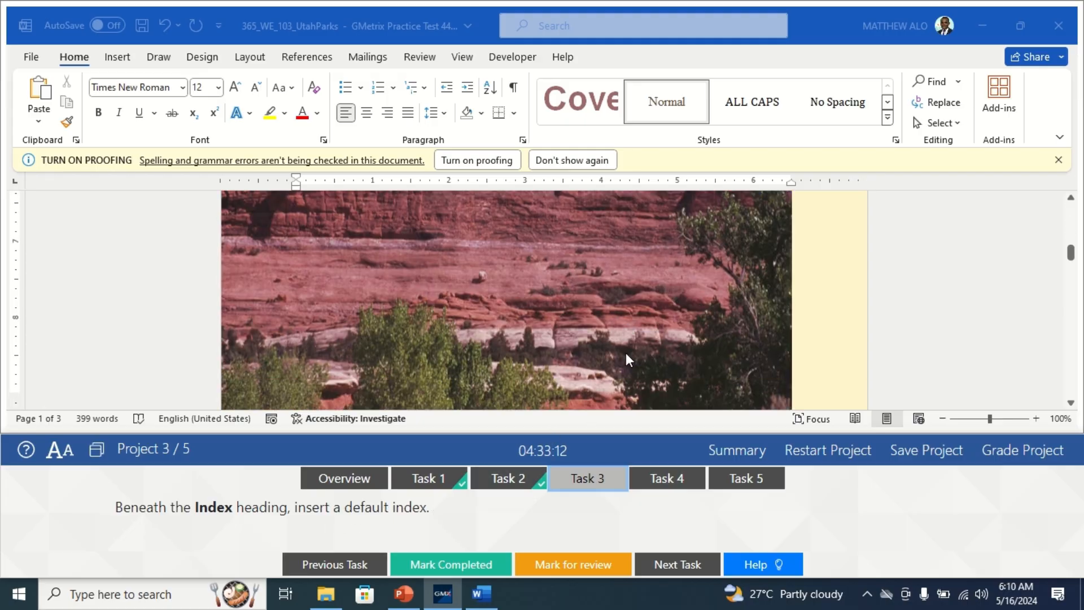
scroll(645, 272, "down", 15)
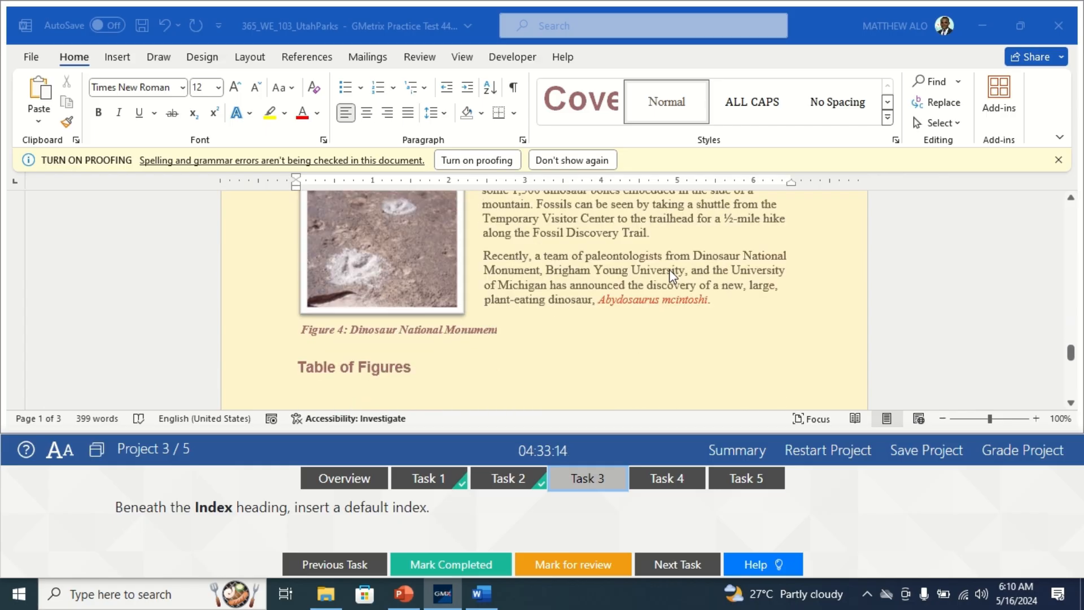
scroll(633, 257, "up", 5)
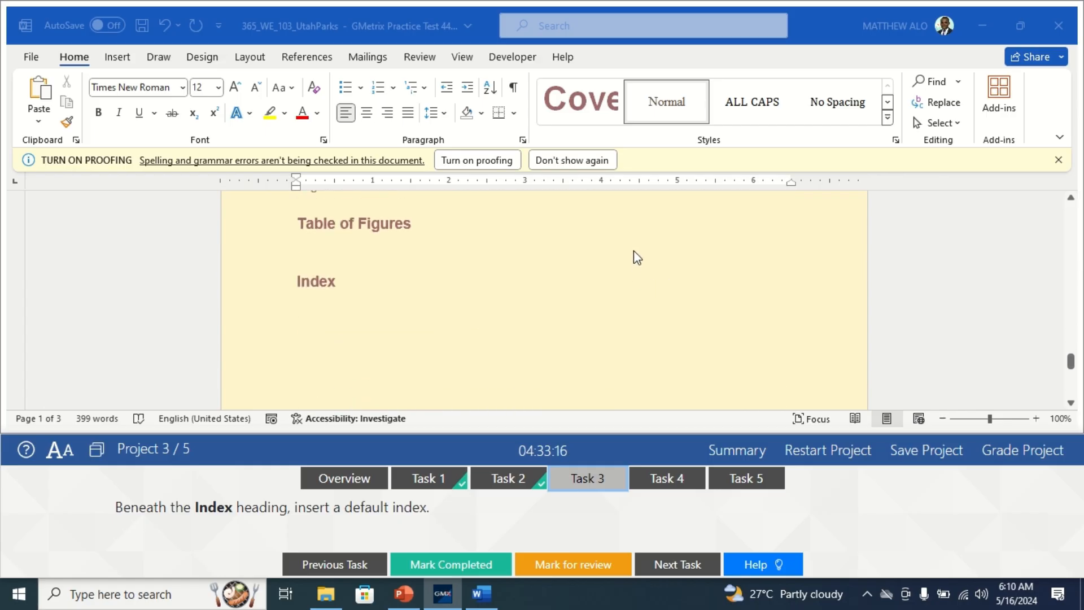
left_click(341, 320)
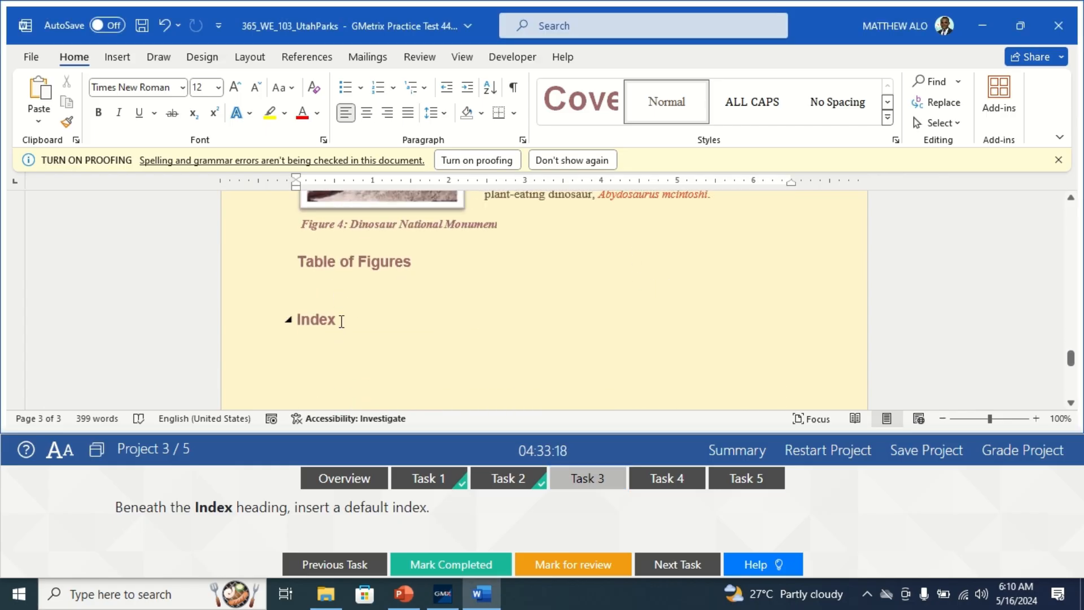
scroll(365, 305, "up", 6)
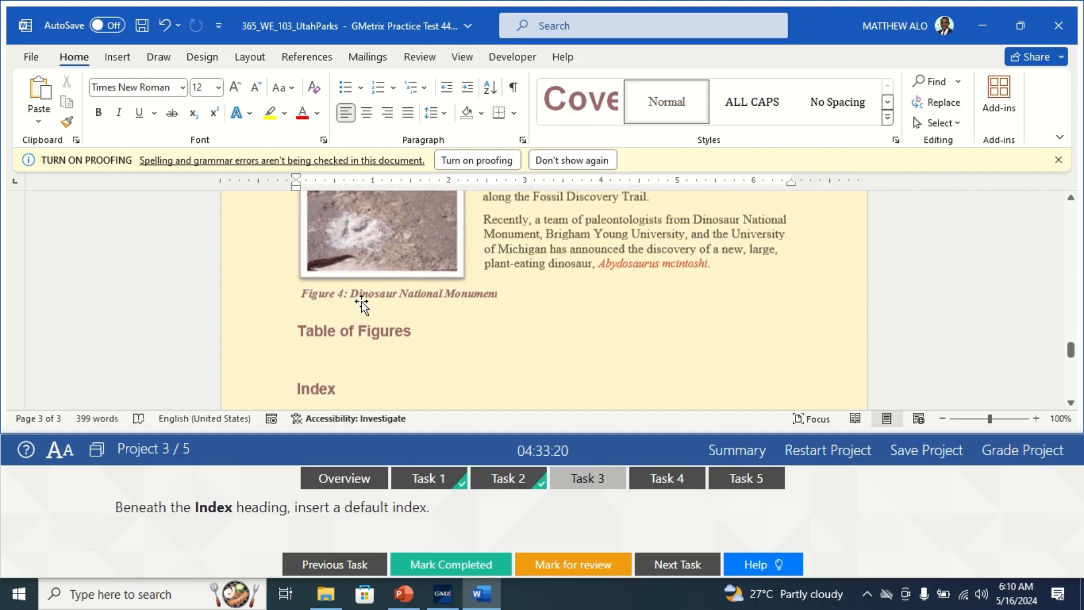
scroll(364, 292, "down", 6)
scroll(364, 293, "down", 3)
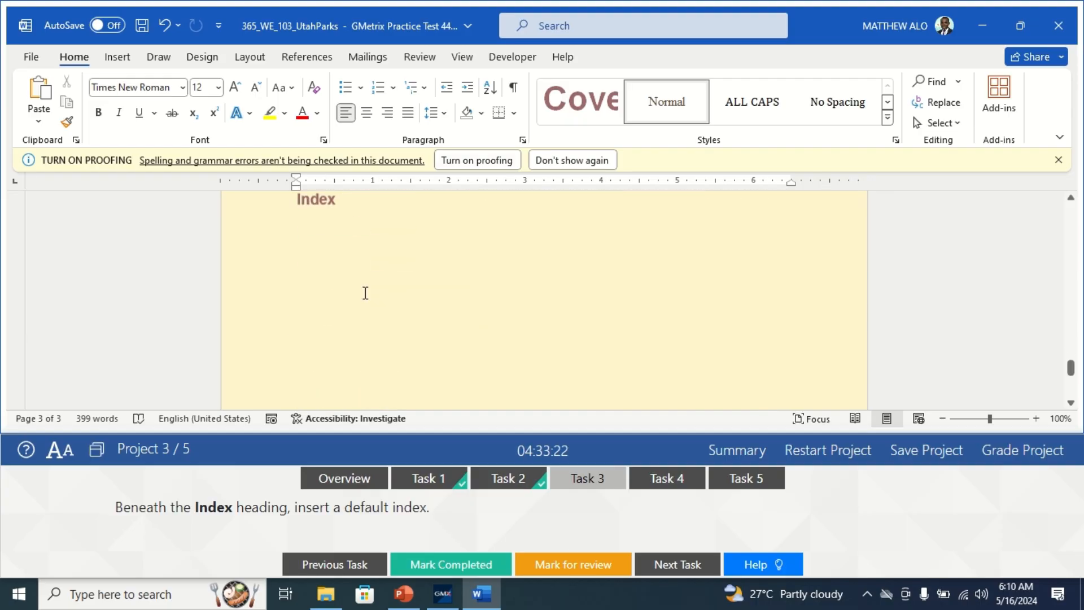
scroll(363, 288, "up", 2)
left_click(355, 285)
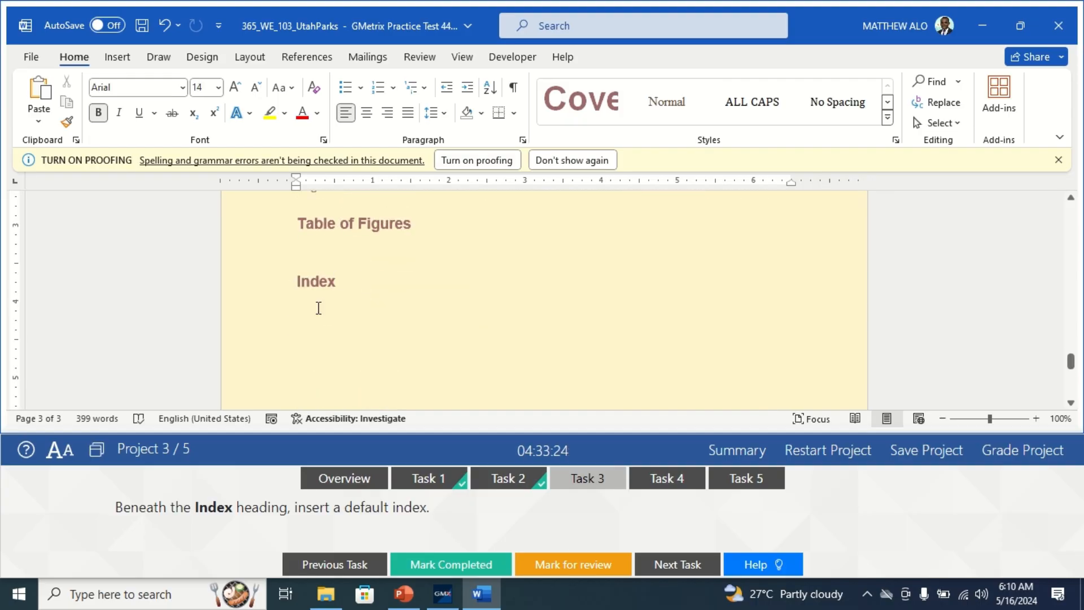
key("Return")
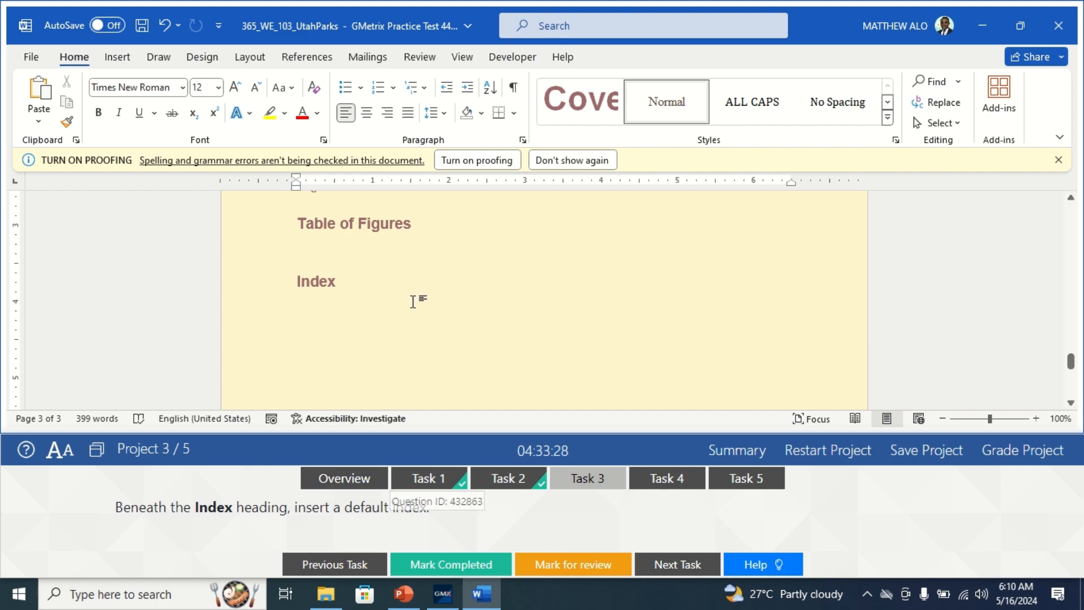
- Insert an index with the default settings beneath the Index heading and mark Task 3 completed
left_click(294, 58)
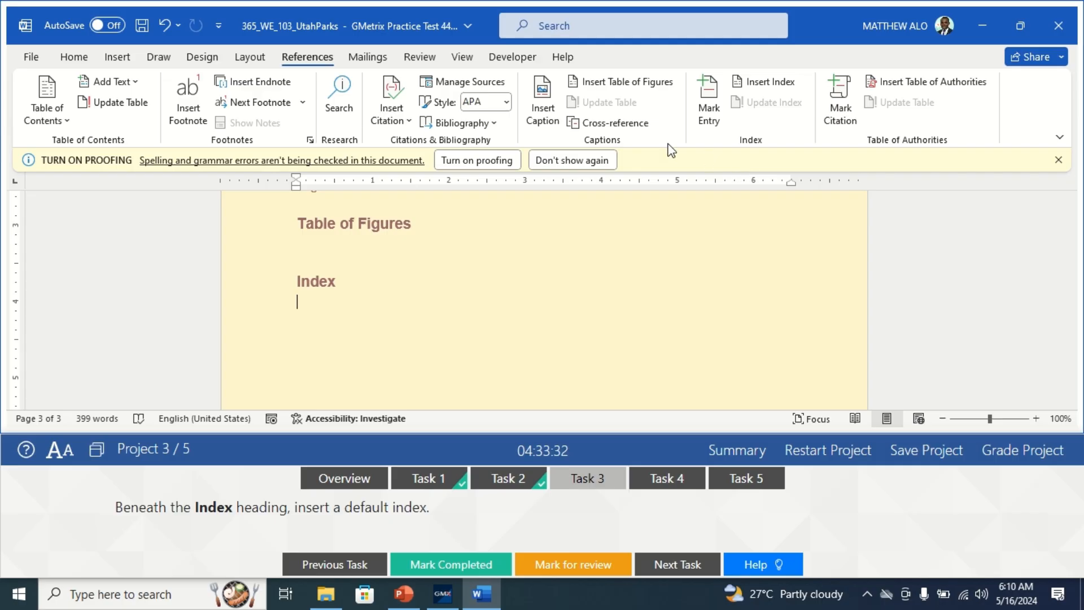
left_click(773, 86)
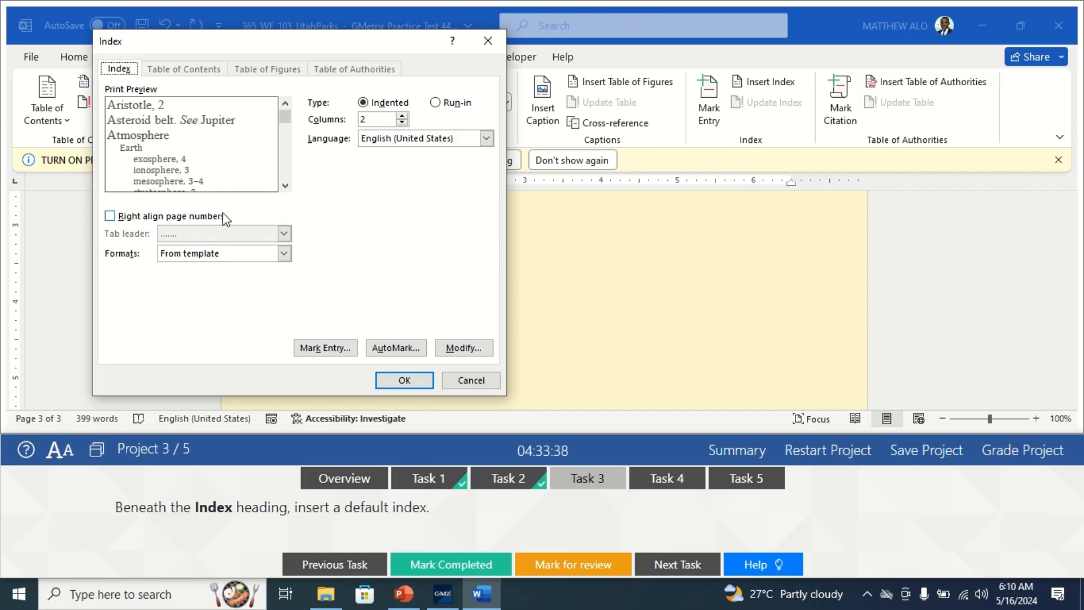
left_click(406, 384)
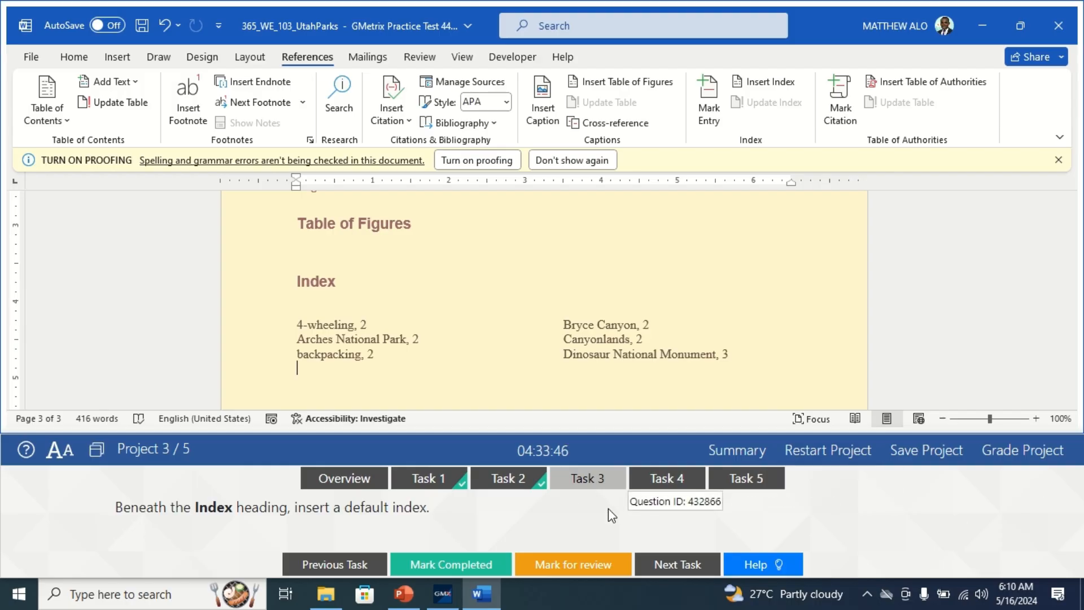
left_click(451, 564)
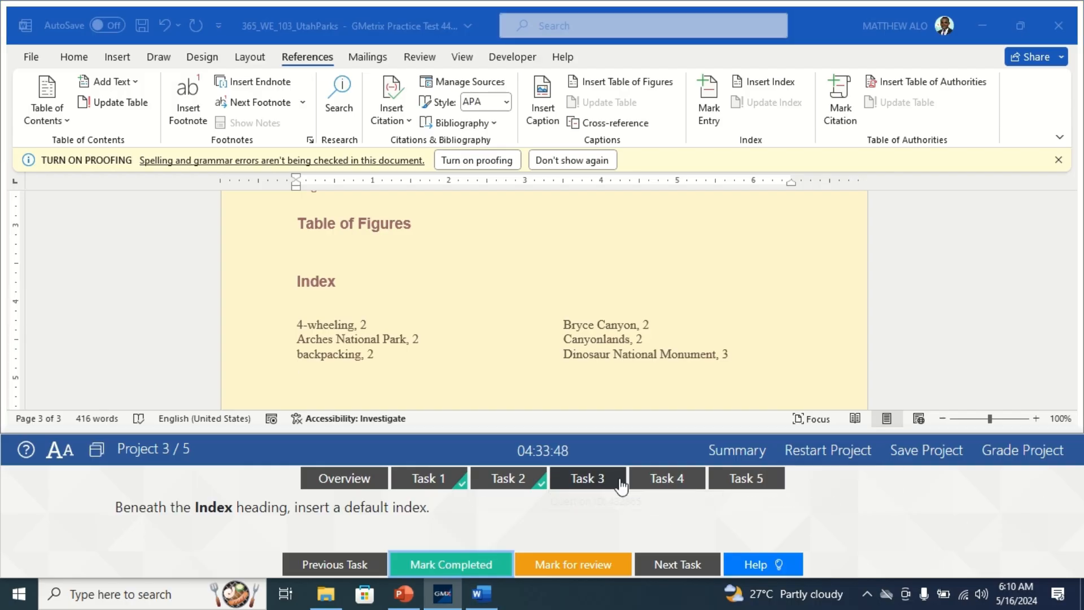
- Go to Task 4, insert a default table of figures beneath the Table of Figures heading, and mark the task completed
left_click(643, 485)
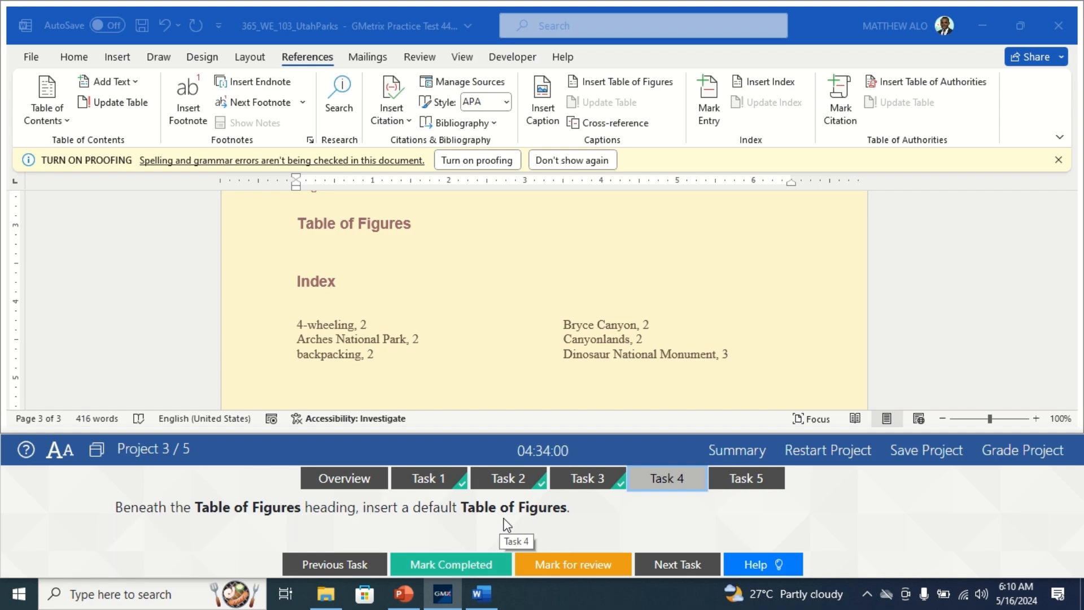
scroll(540, 356, "up", 3)
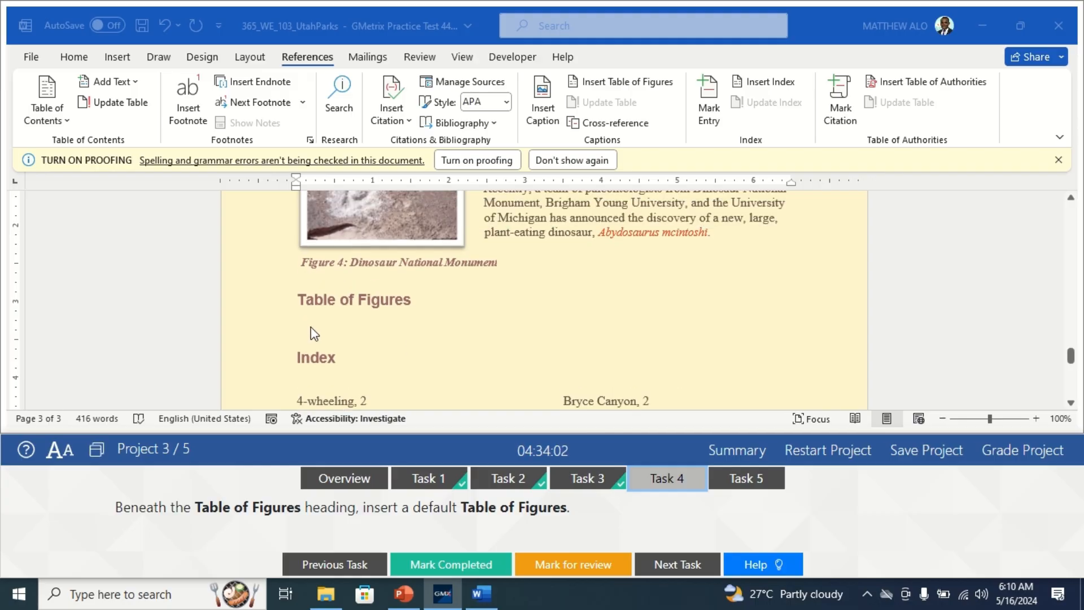
left_click(321, 327)
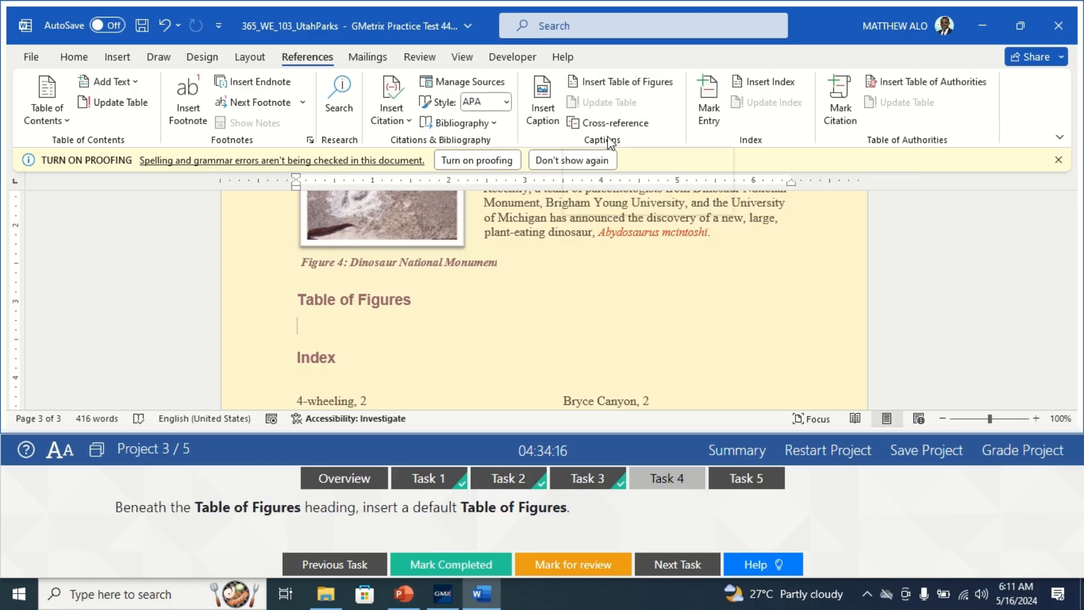
left_click(624, 91)
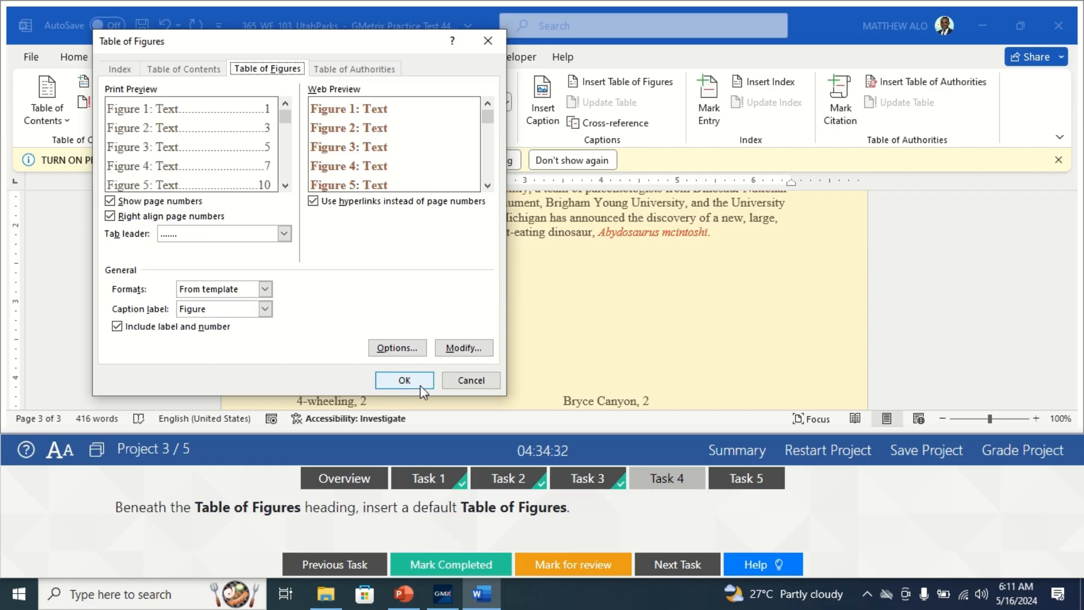
left_click(404, 380)
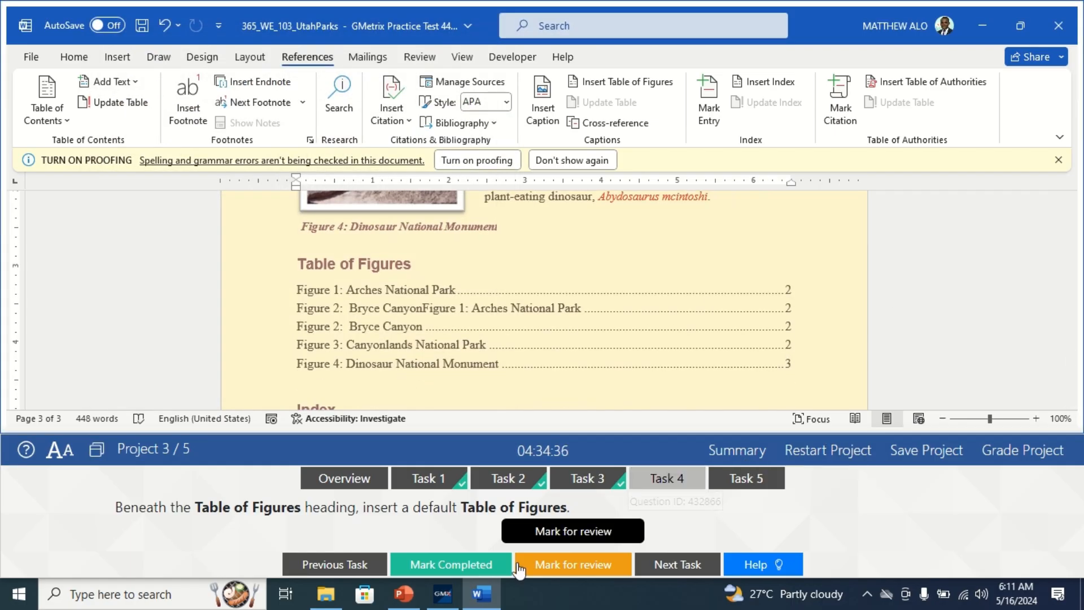
left_click(446, 564)
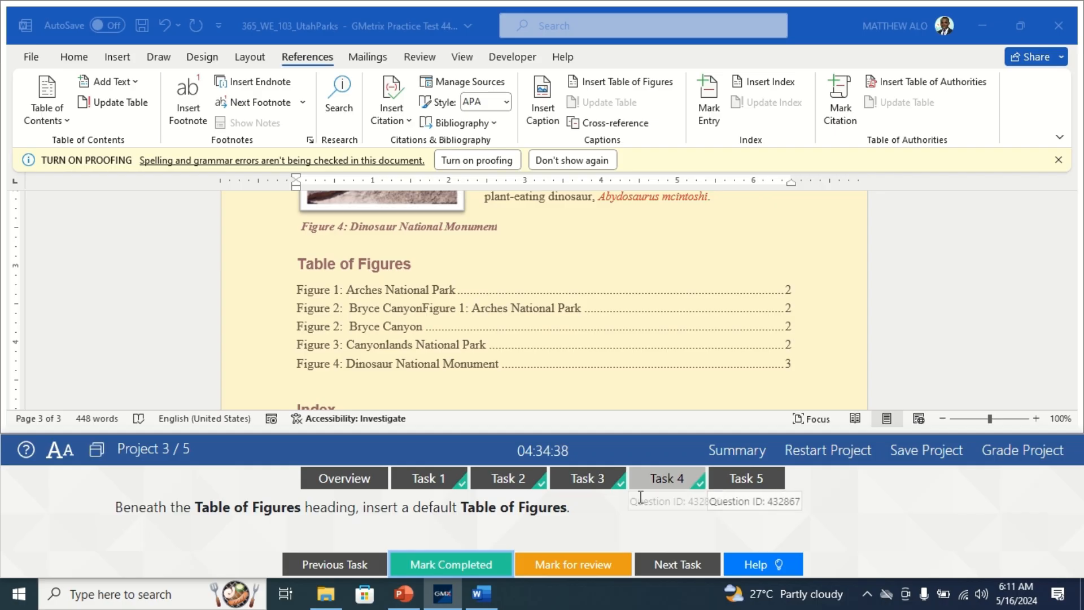
- Go to Task 5 and find the date beneath the image on the document's cover page
left_click(739, 481)
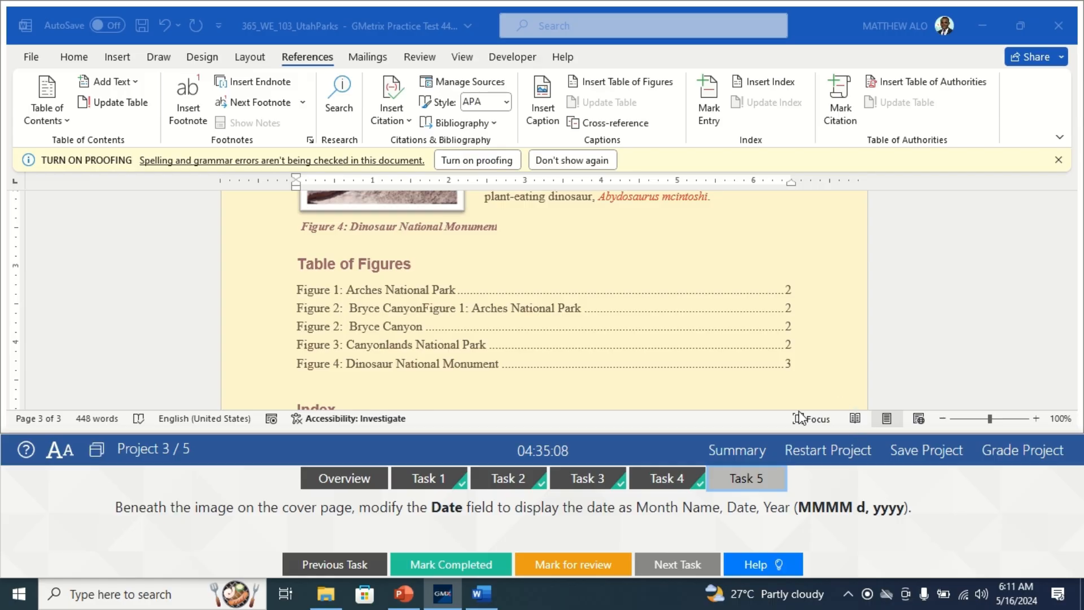
scroll(432, 395, "up", 10)
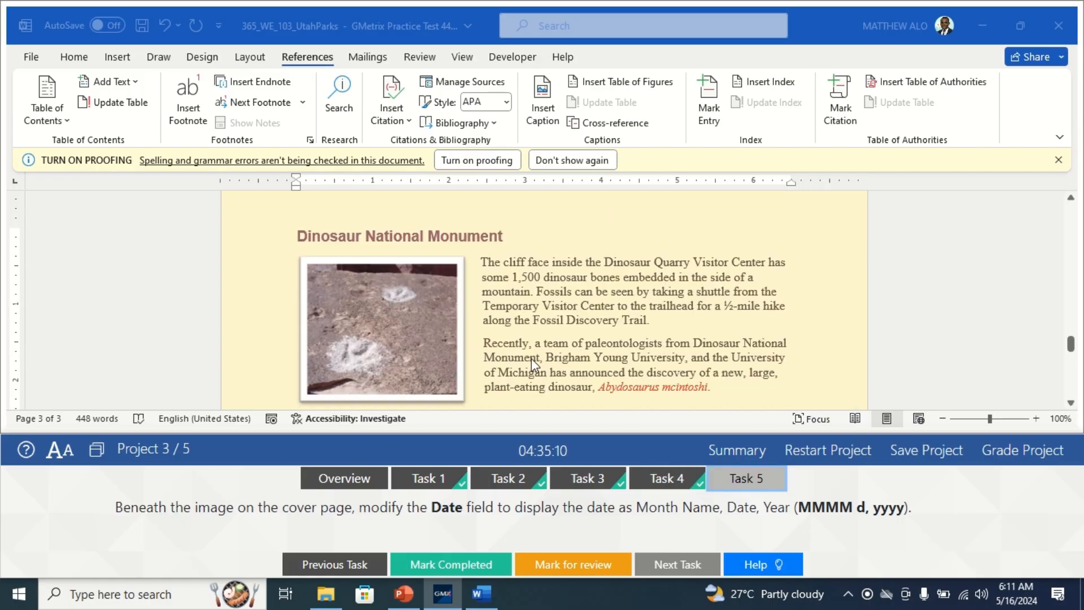
left_click_drag(1069, 309, 1059, 203)
scroll(793, 290, "down", 8)
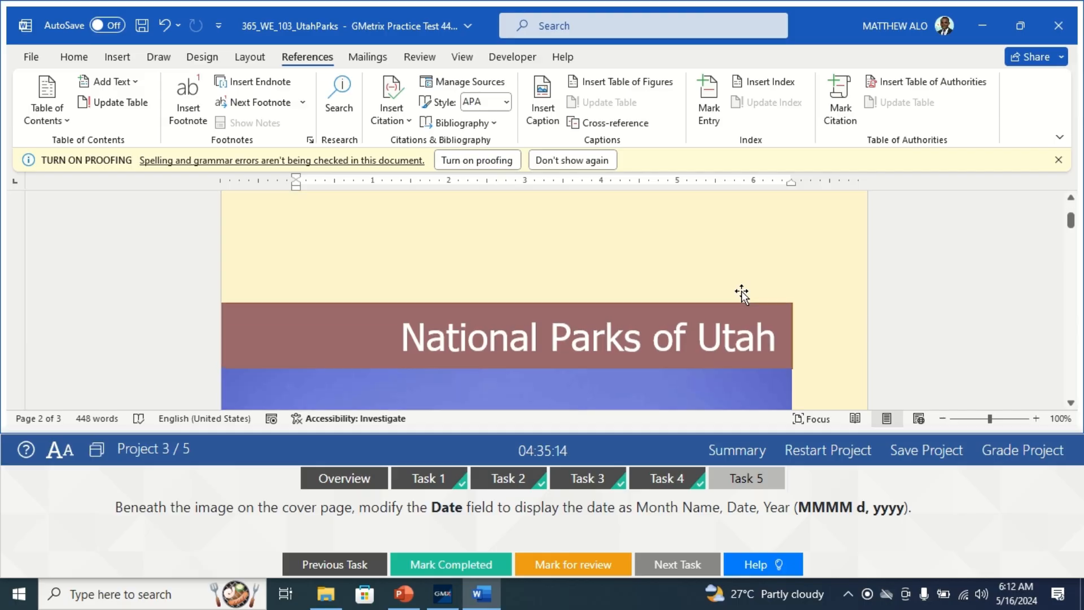
scroll(717, 301, "down", 6)
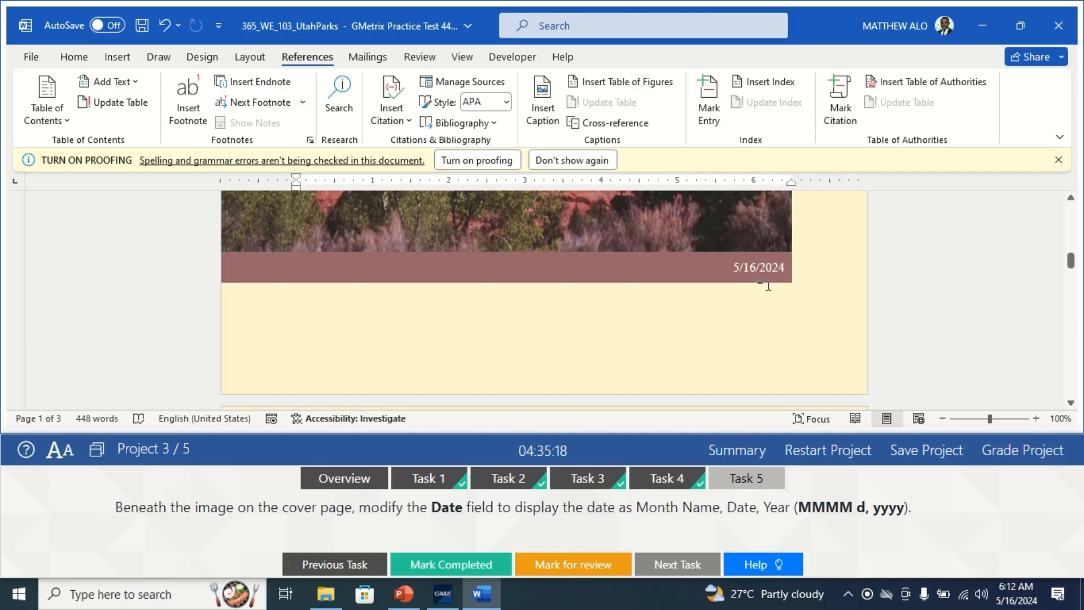
- Edit the cover page's Date field to use the MMMM d, yyyy date format and mark Task 5 completed
left_click(766, 259)
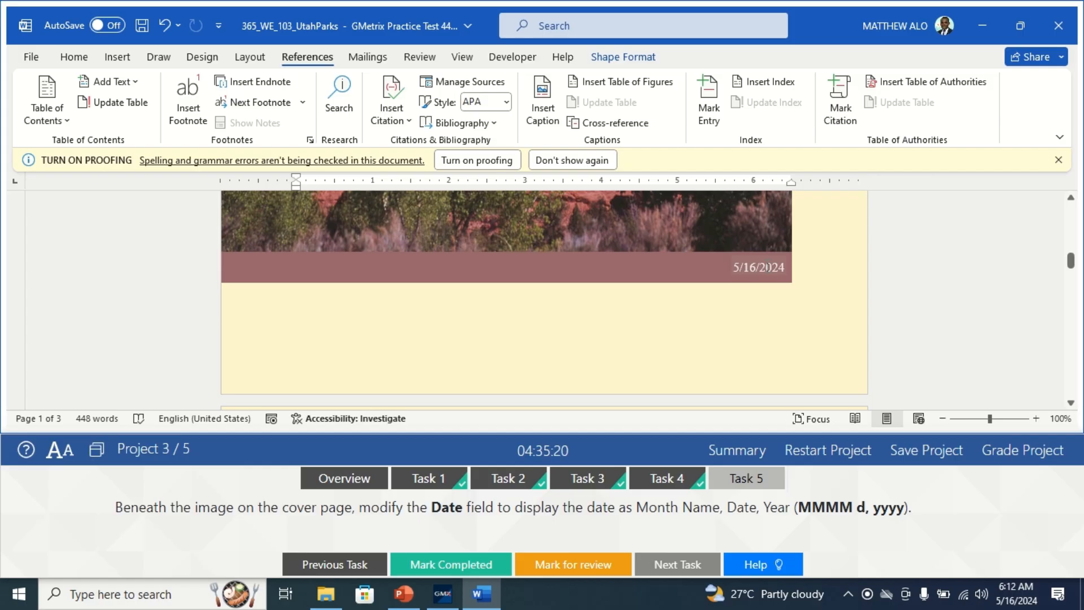
right_click(740, 267)
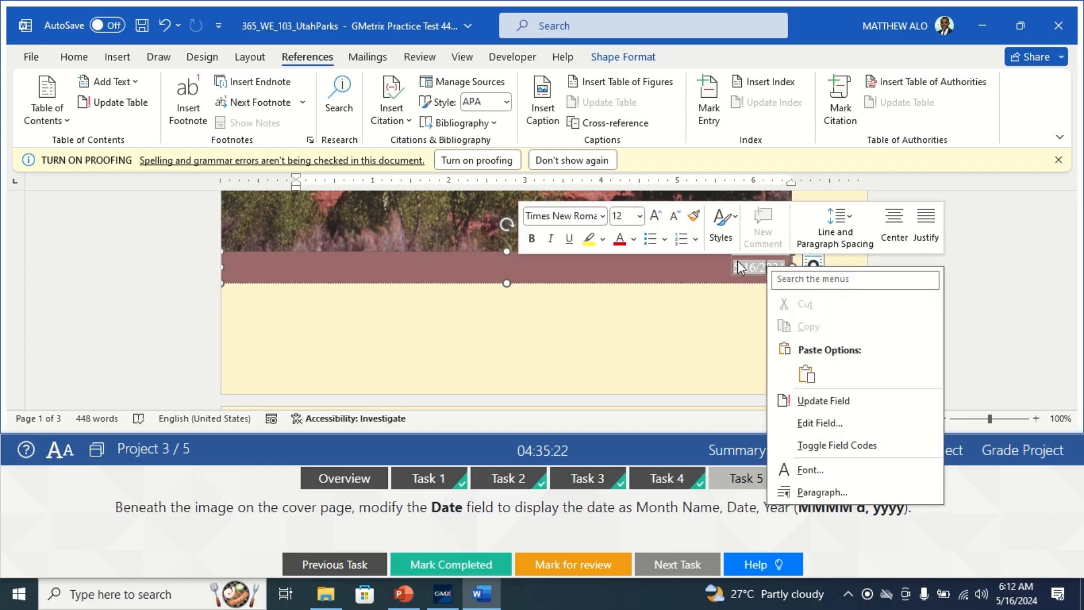
left_click(819, 423)
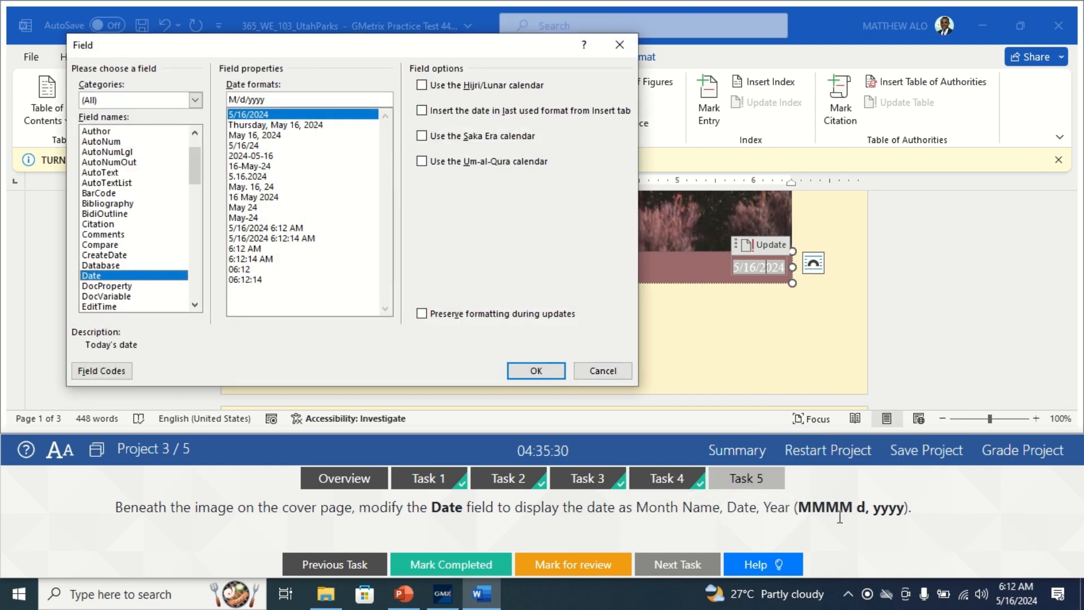
left_click(277, 125)
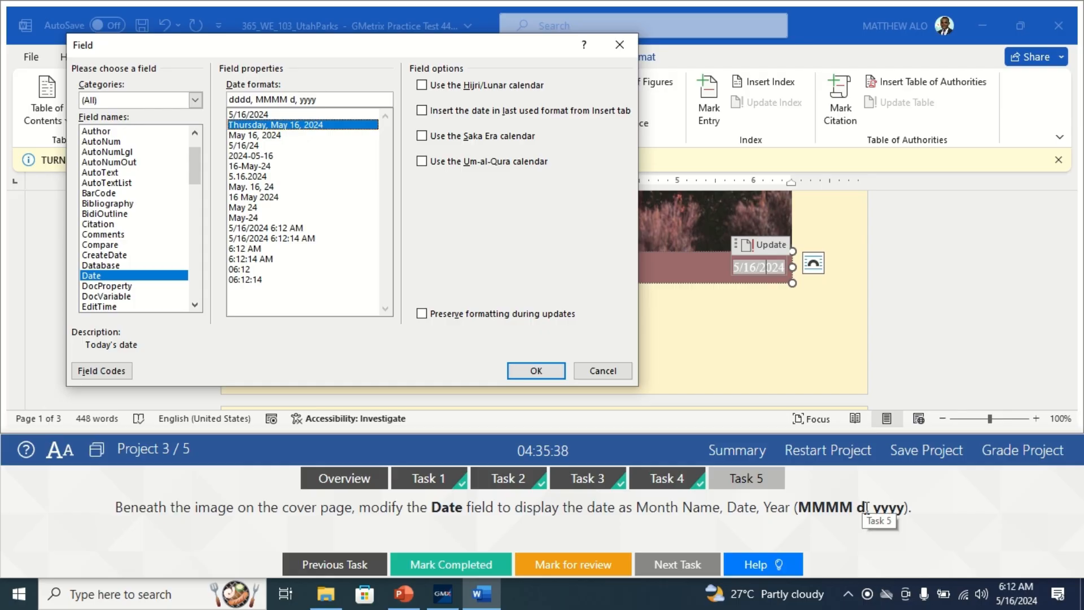
left_click(251, 136)
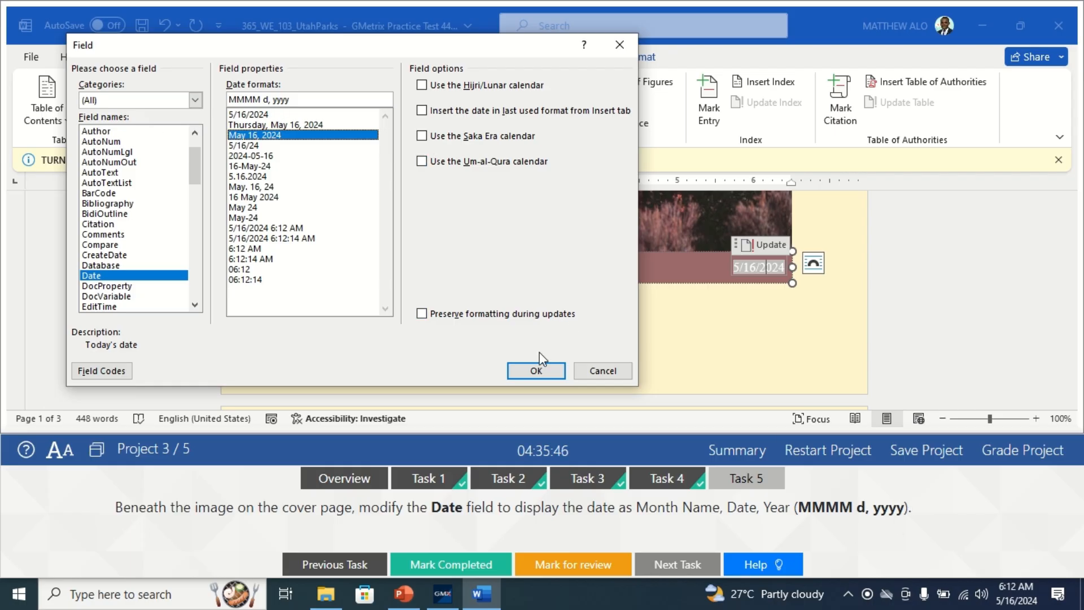
left_click(536, 369)
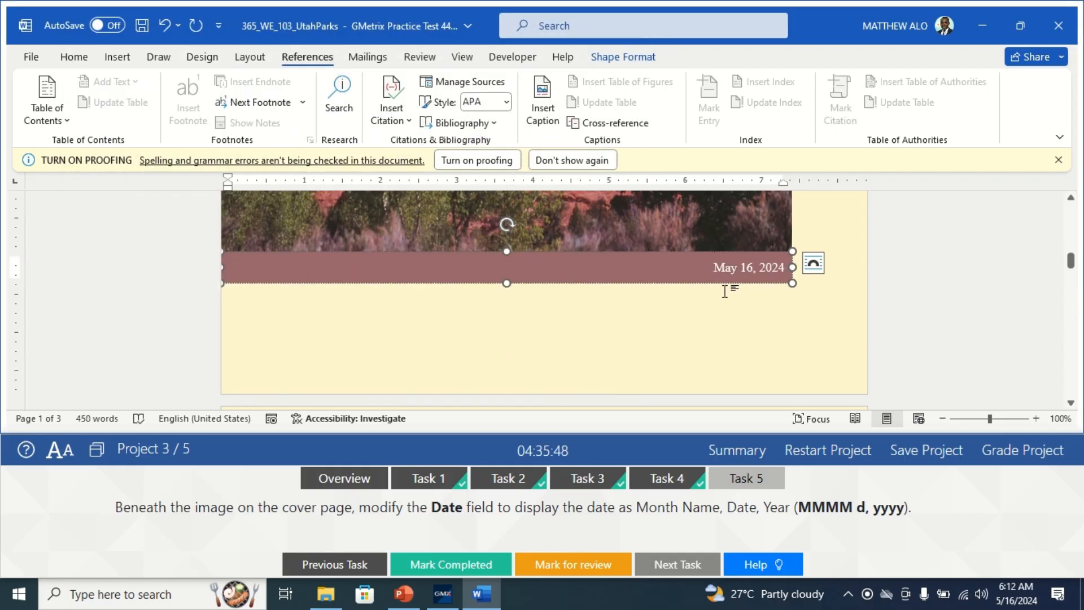
left_click(673, 326)
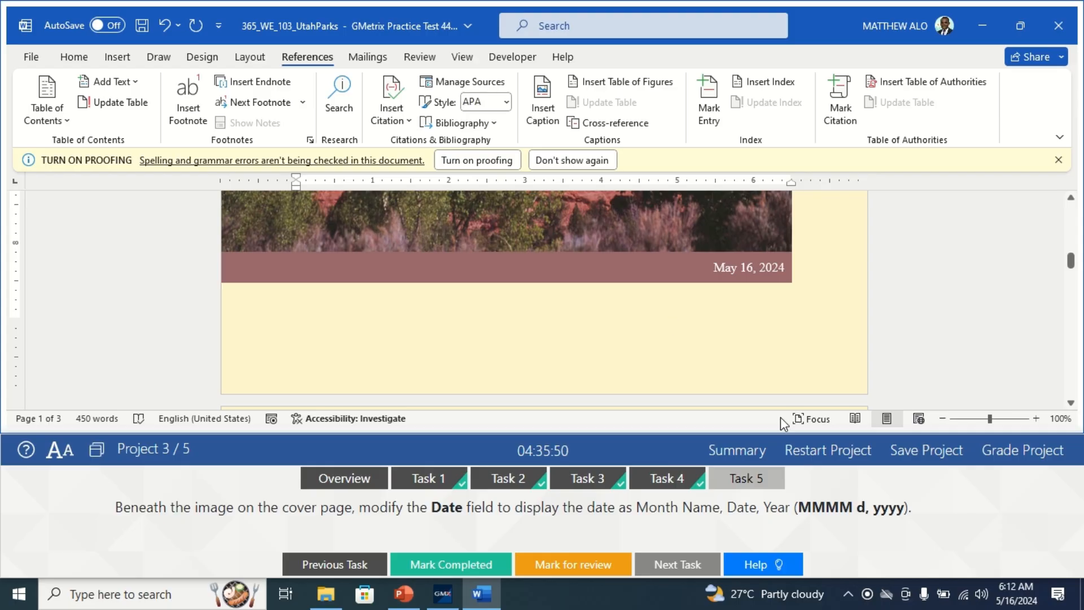
left_click(443, 564)
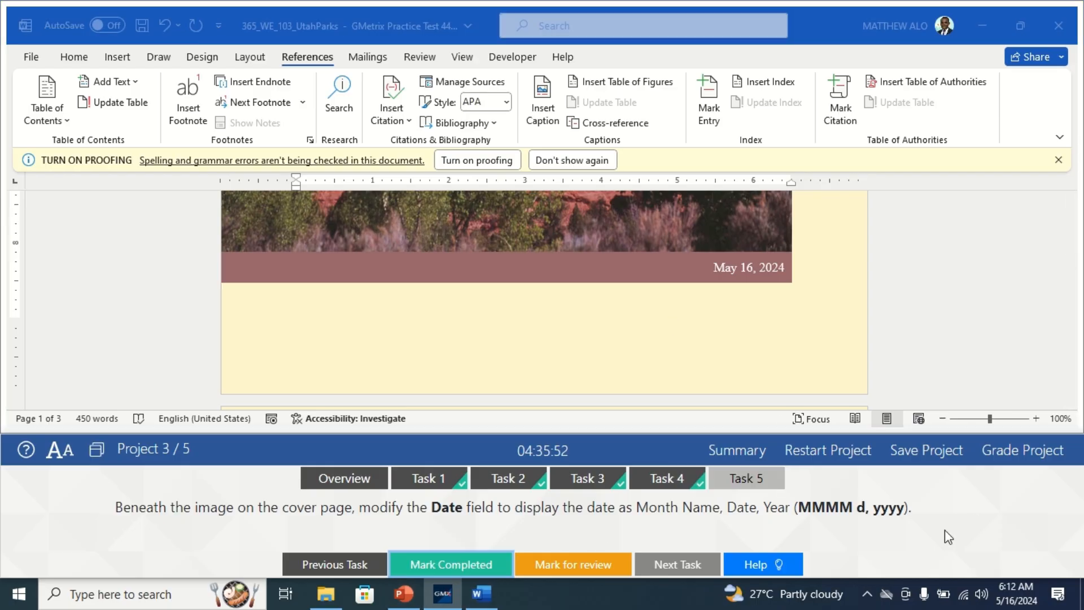